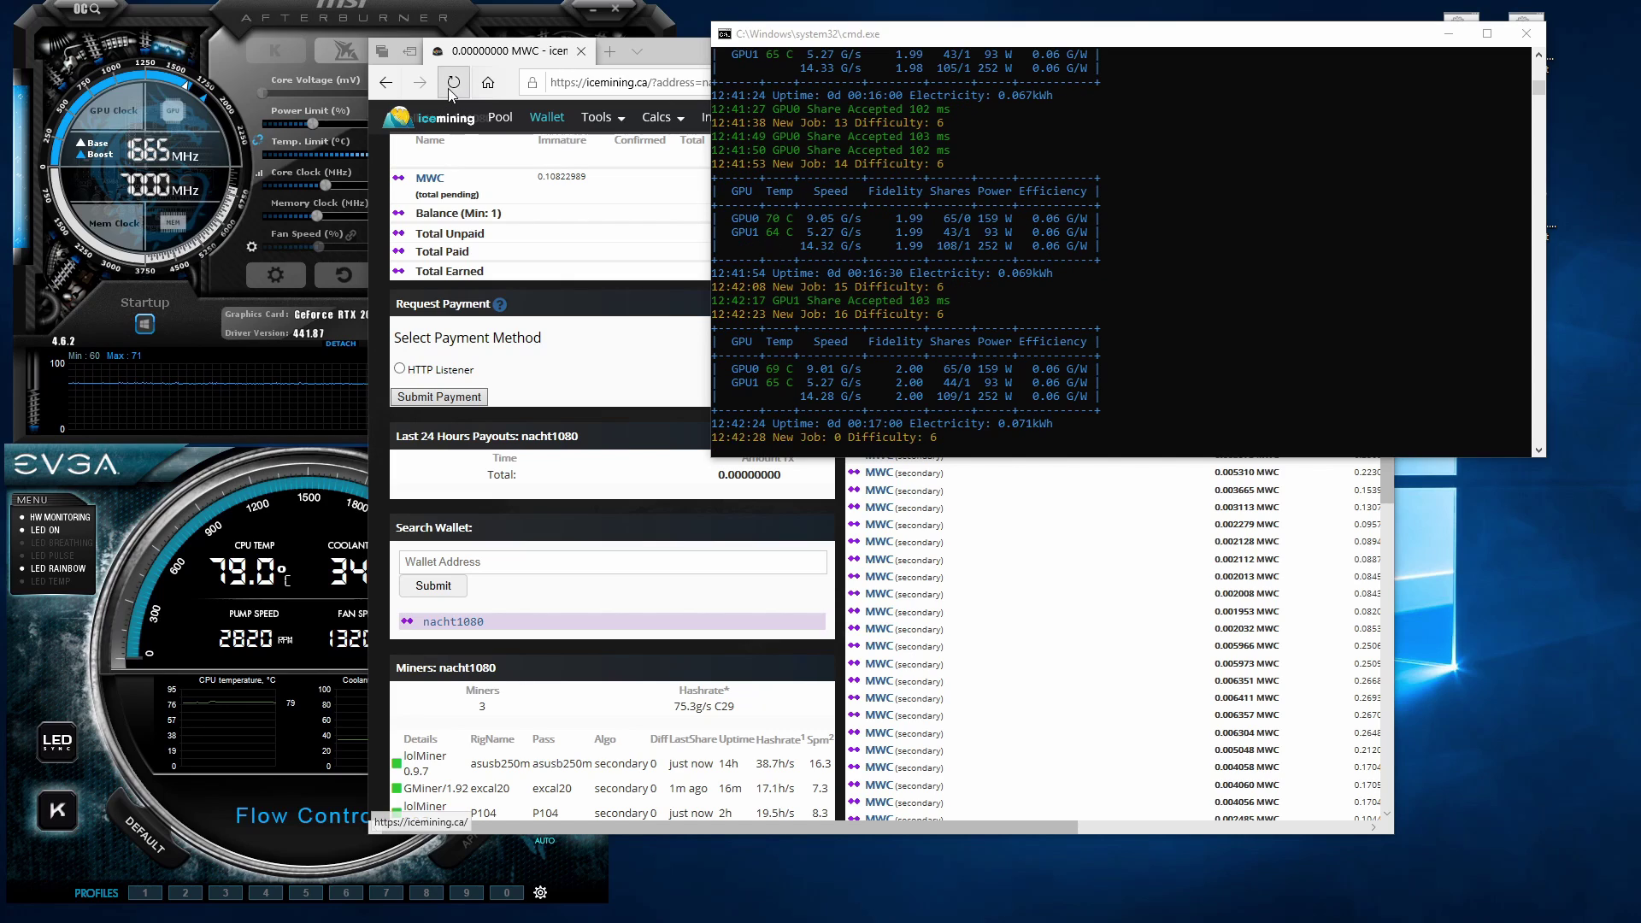
Maximize the icemining.ca MWC wallet page and reload it to show the GMiner worker's updated stats.
{"action": "left_click", "coordinate": [676, 54]}
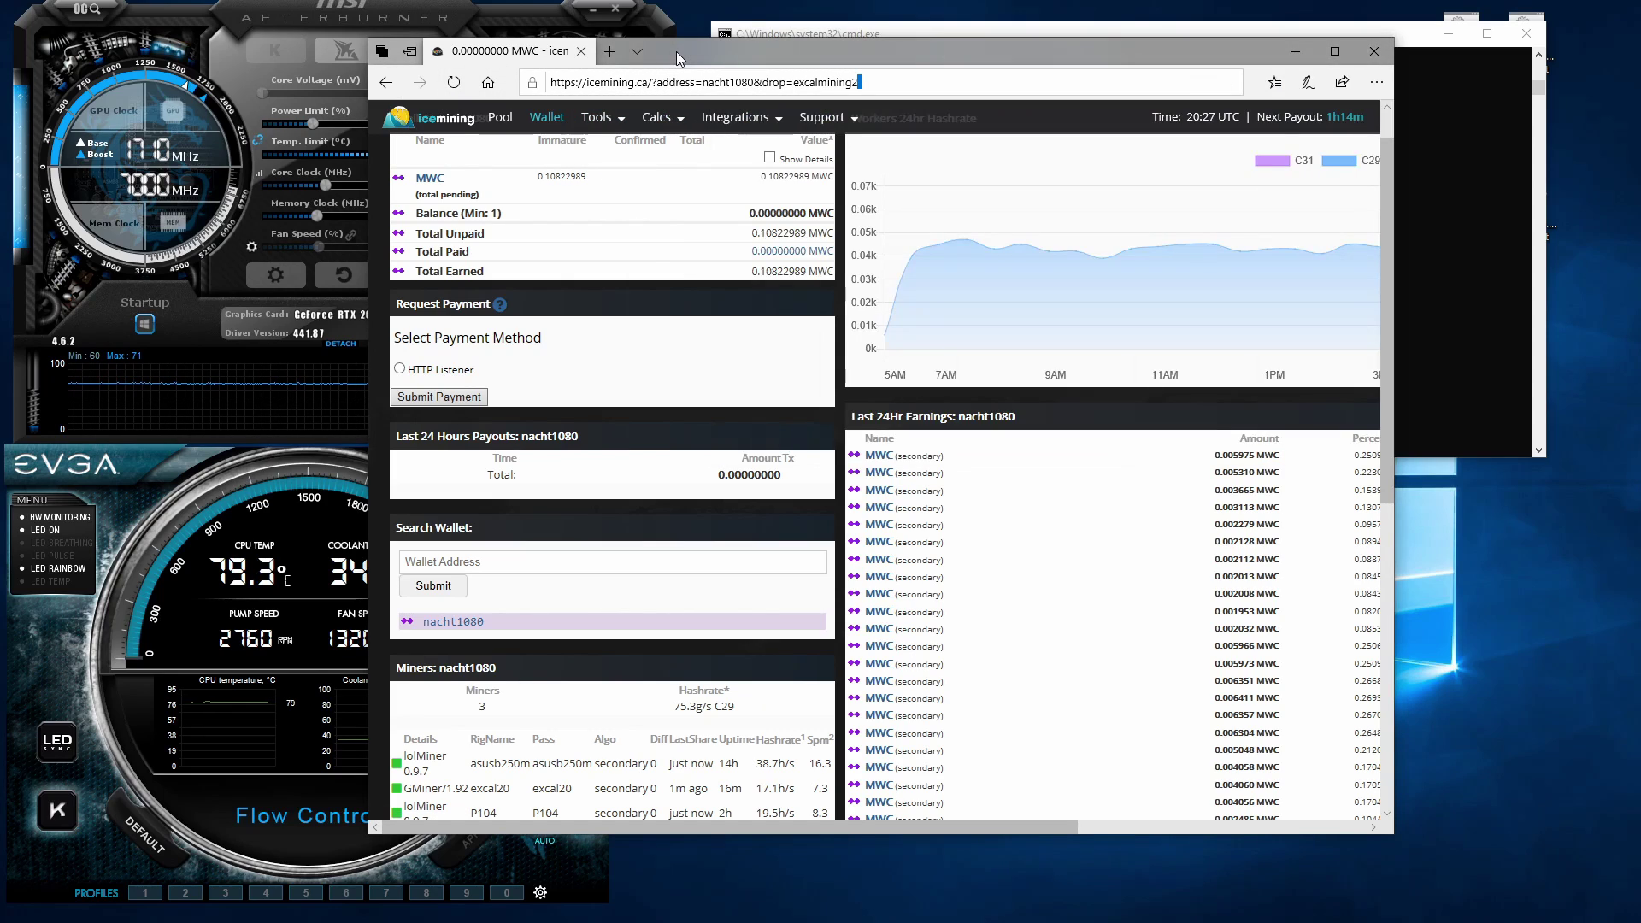
{"action": "double_click", "coordinate": [737, 53]}
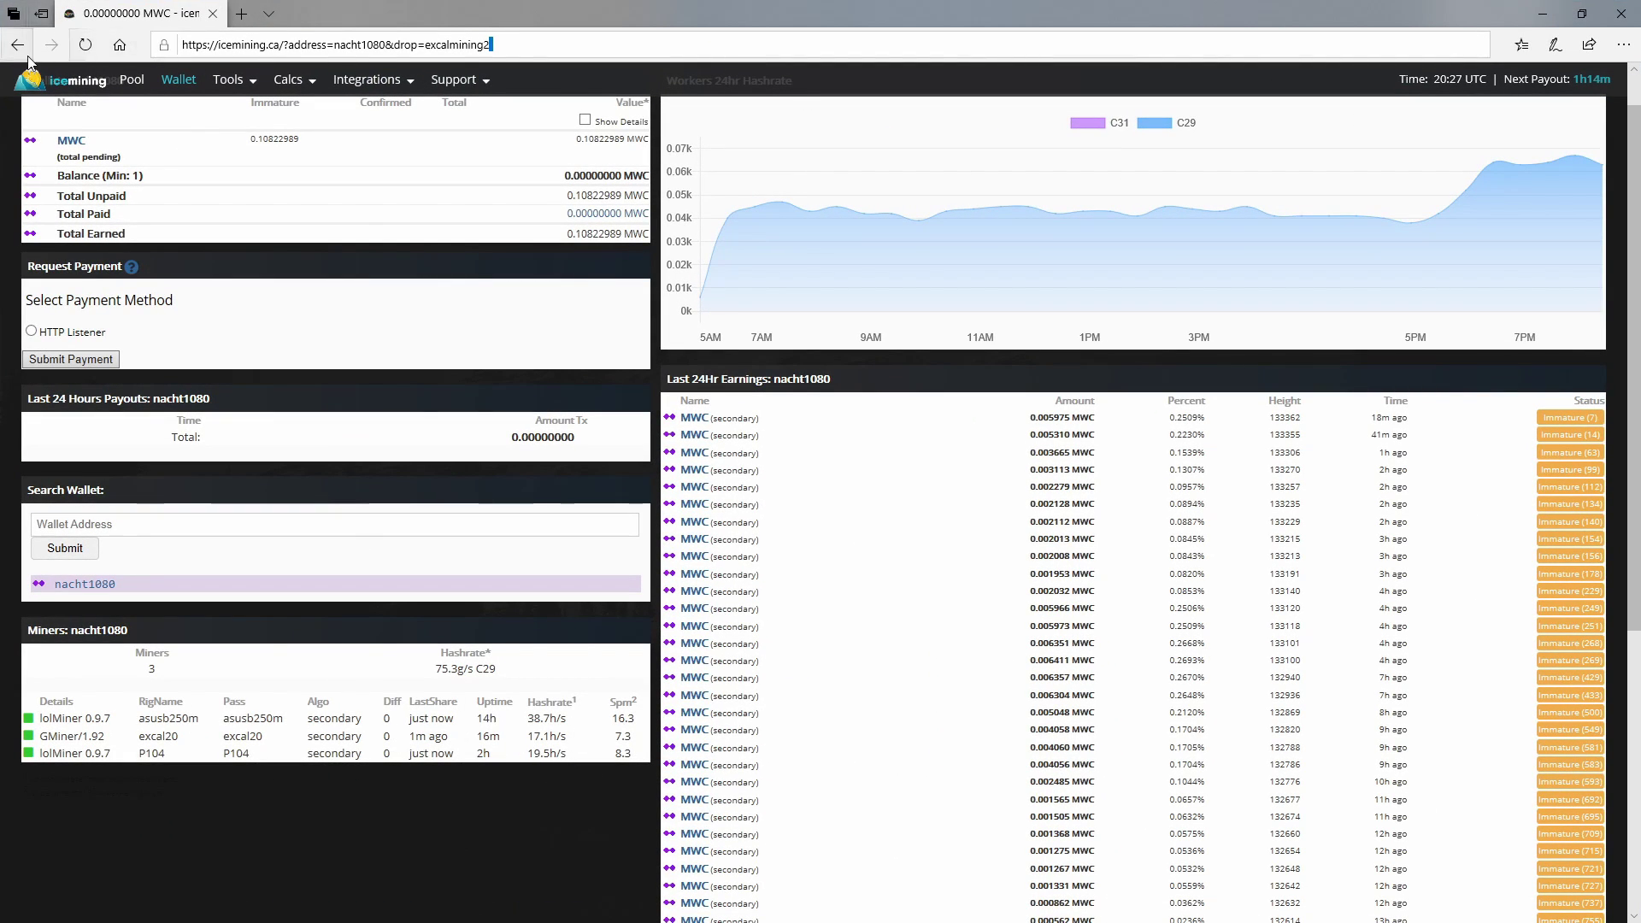
{"action": "key", "text": "Return"}
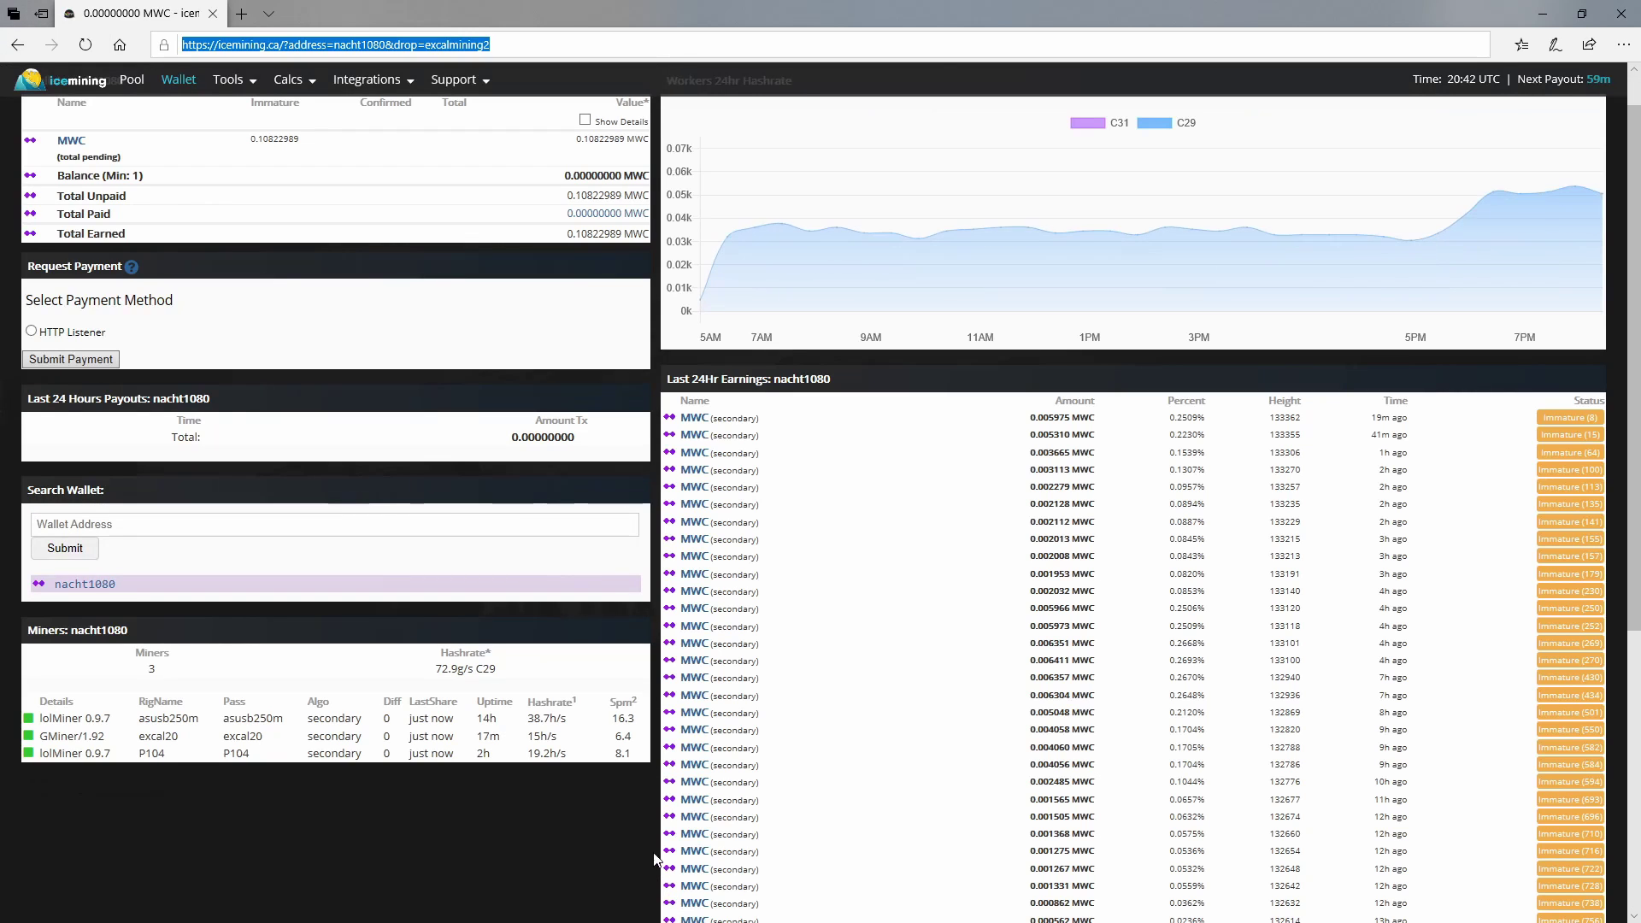